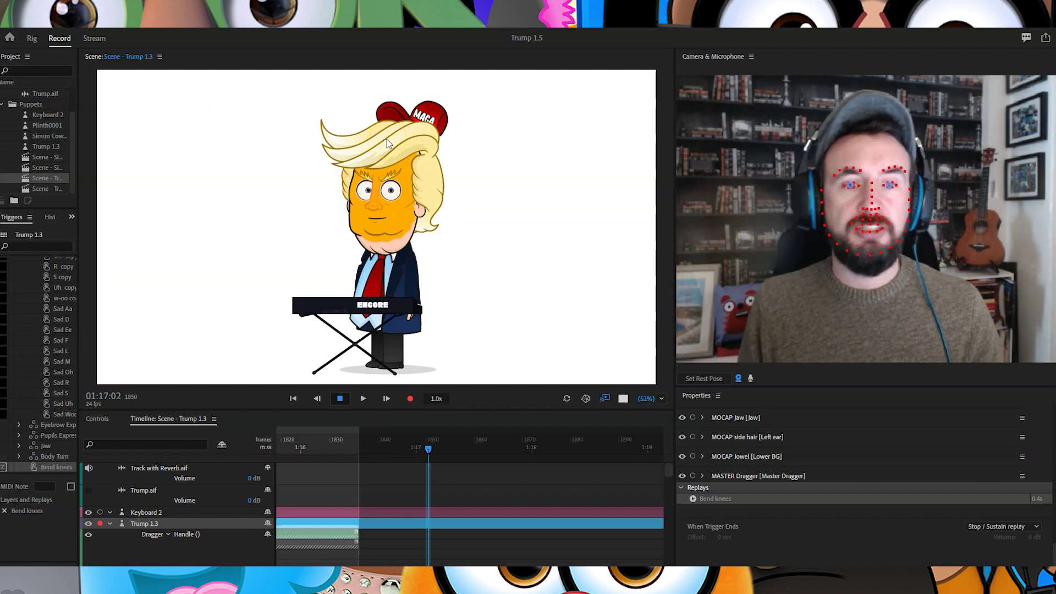
Arm the puppet's behaviours in the Properties panel so it follows the face camera.
{"action": "left_click", "coordinate": [378, 371]}
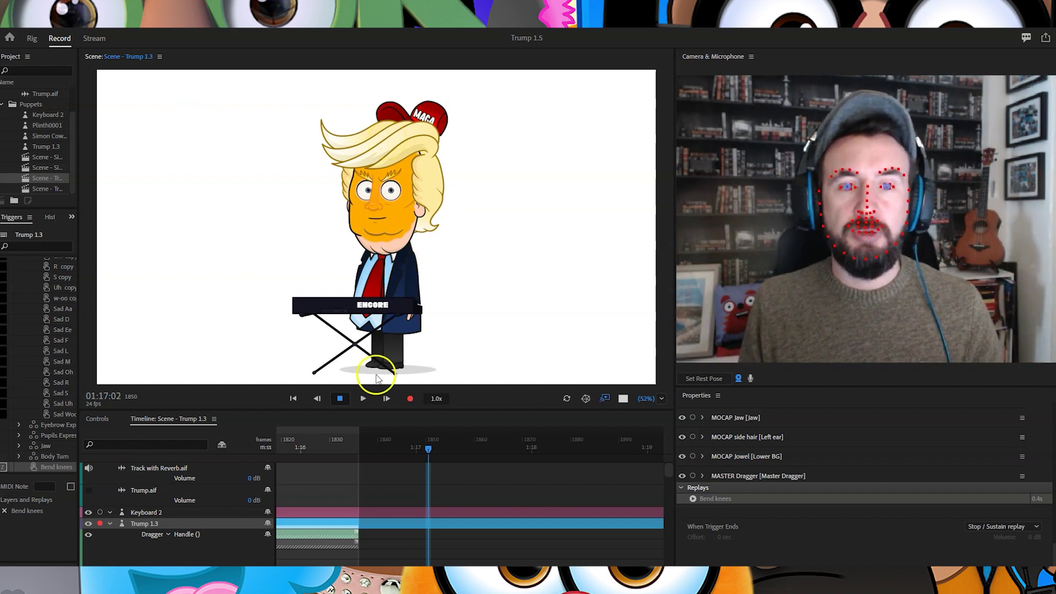
{"action": "left_click", "coordinate": [690, 436]}
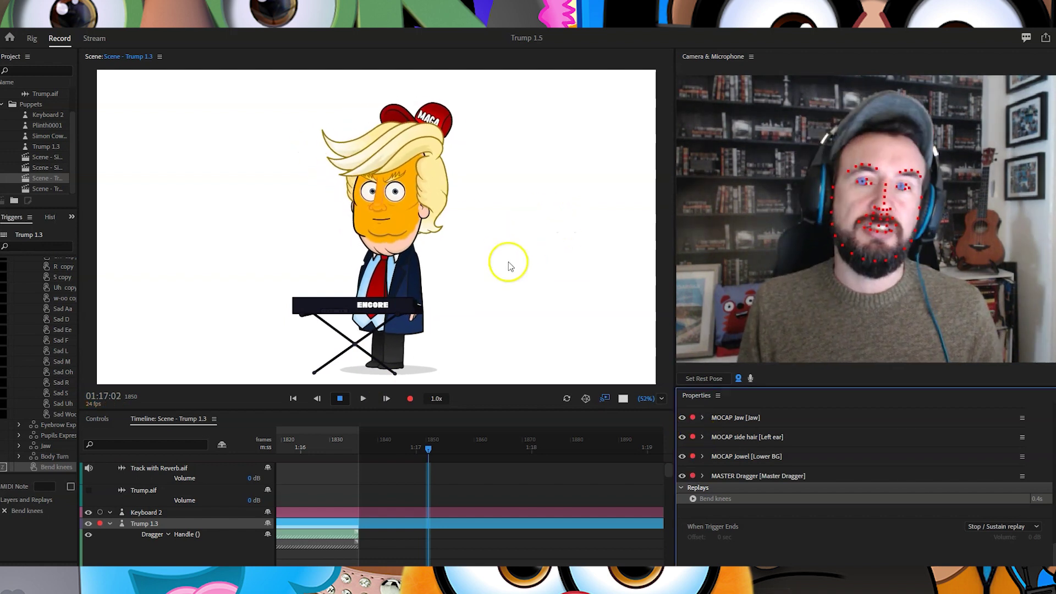
{"action": "left_click", "coordinate": [375, 194]}
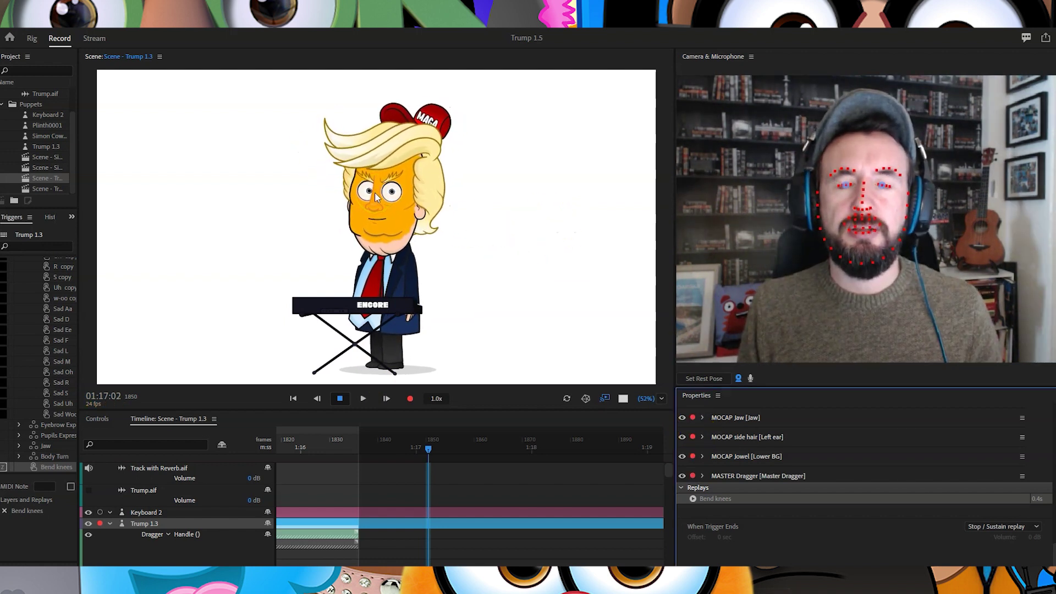
Toggle the microphone input on and off to check levels, then show the trigger controls.
{"action": "left_click", "coordinate": [751, 378]}
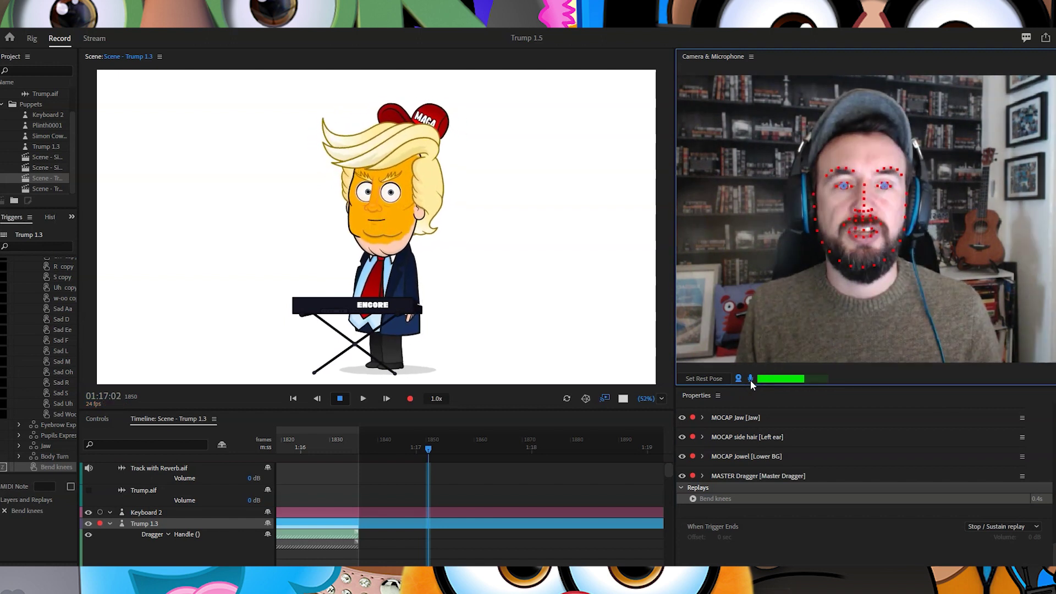
{"action": "left_click", "coordinate": [750, 381]}
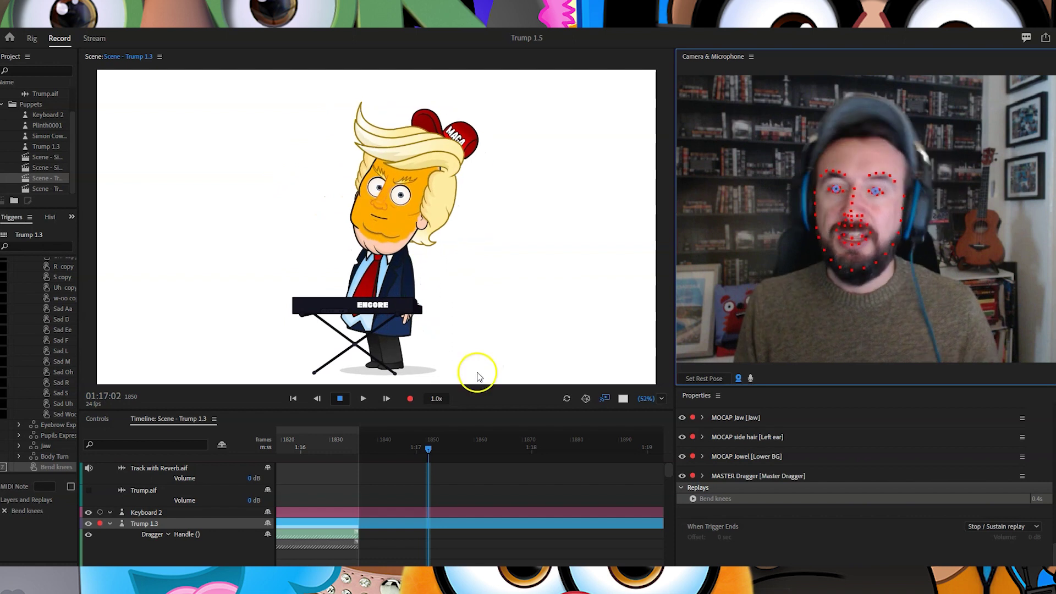
{"action": "left_click", "coordinate": [98, 418]}
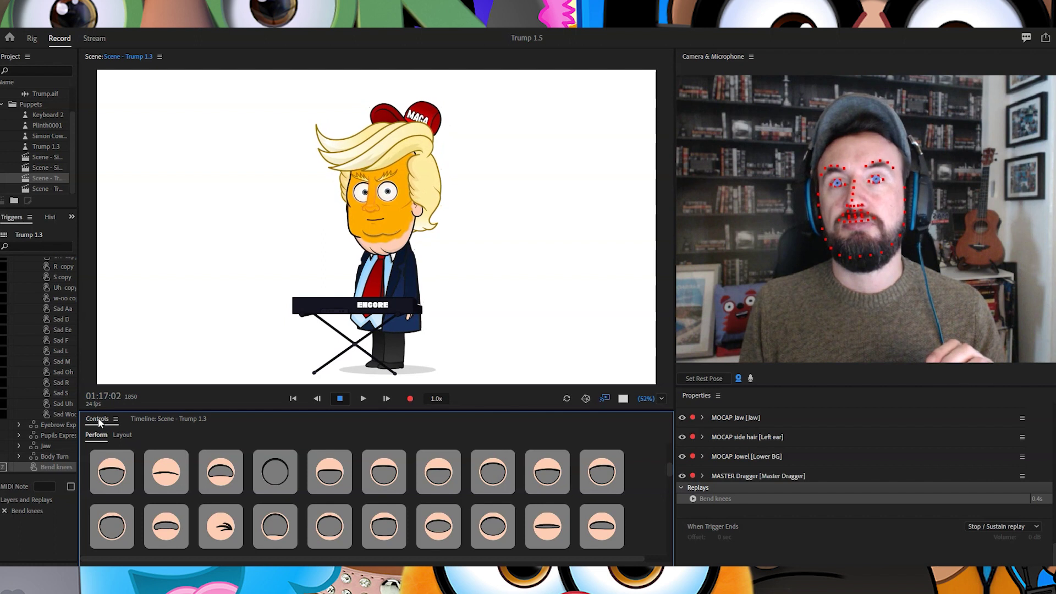
Test the first eye trigger, then mouth-shape triggers including the thin-line mouth.
{"action": "left_click", "coordinate": [116, 471]}
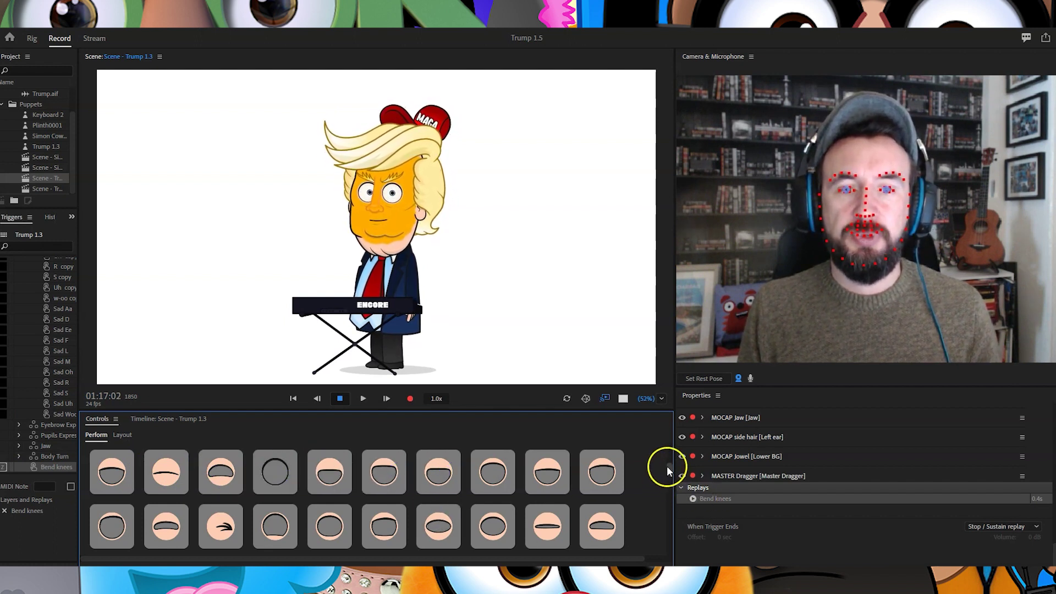
{"action": "left_click_drag", "start_coordinate": [669, 471], "coordinate": [670, 504]}
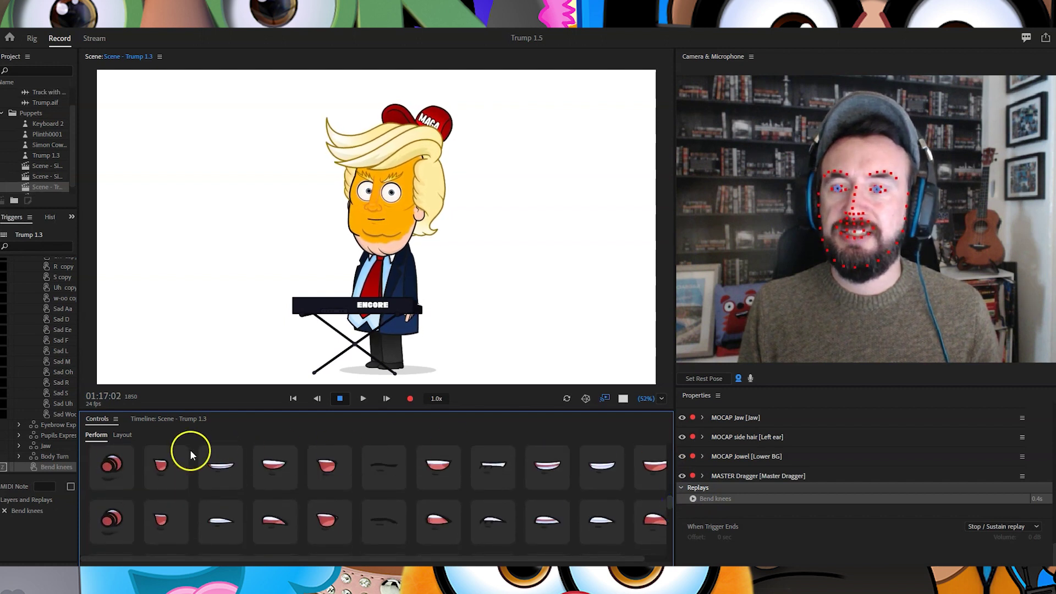
{"action": "left_click", "coordinate": [208, 468]}
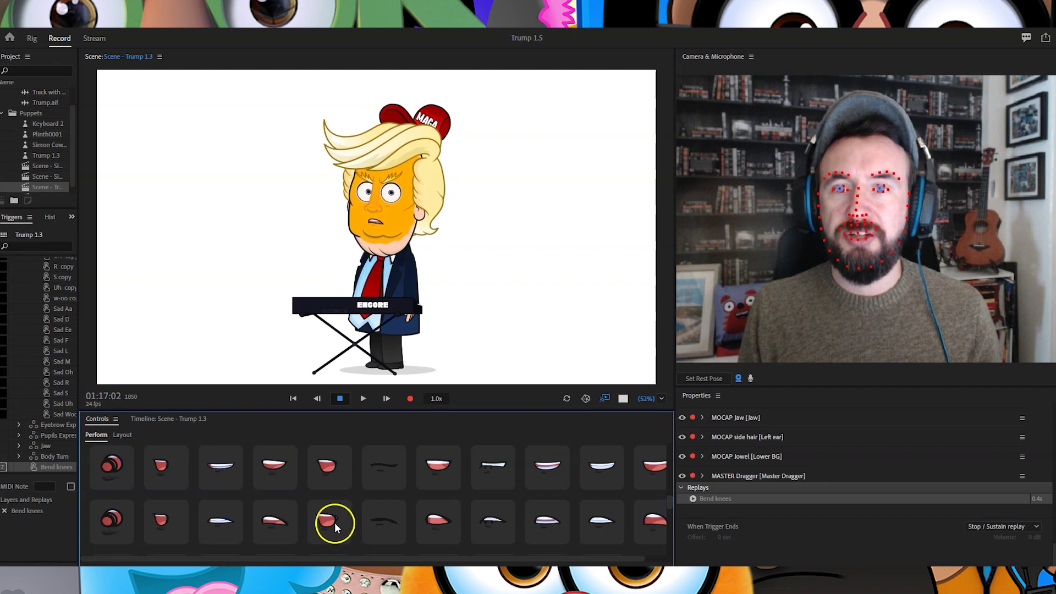
{"action": "left_click", "coordinate": [384, 467]}
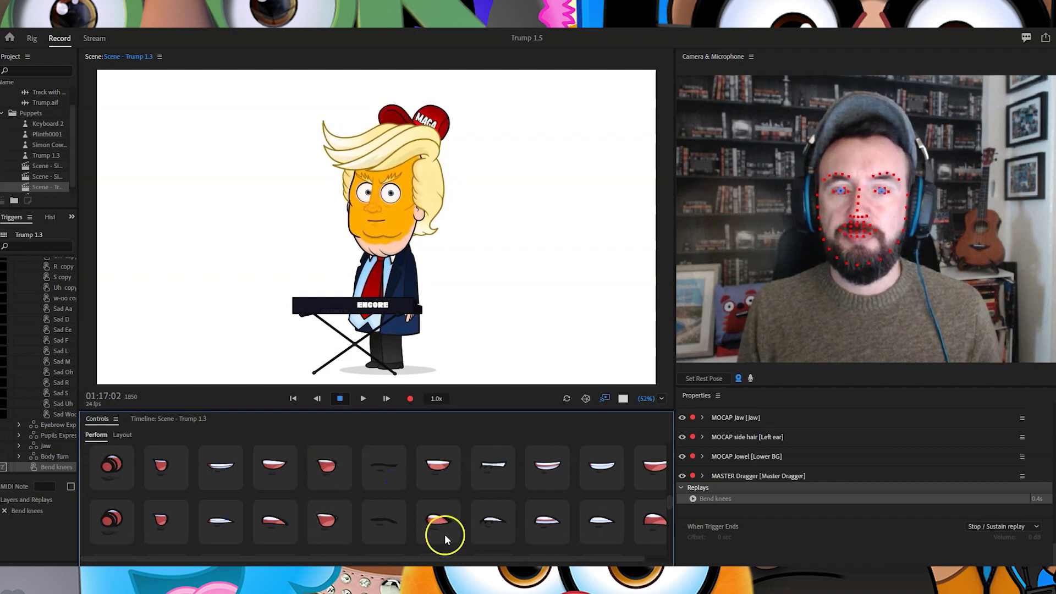
{"action": "left_click", "coordinate": [694, 498]}
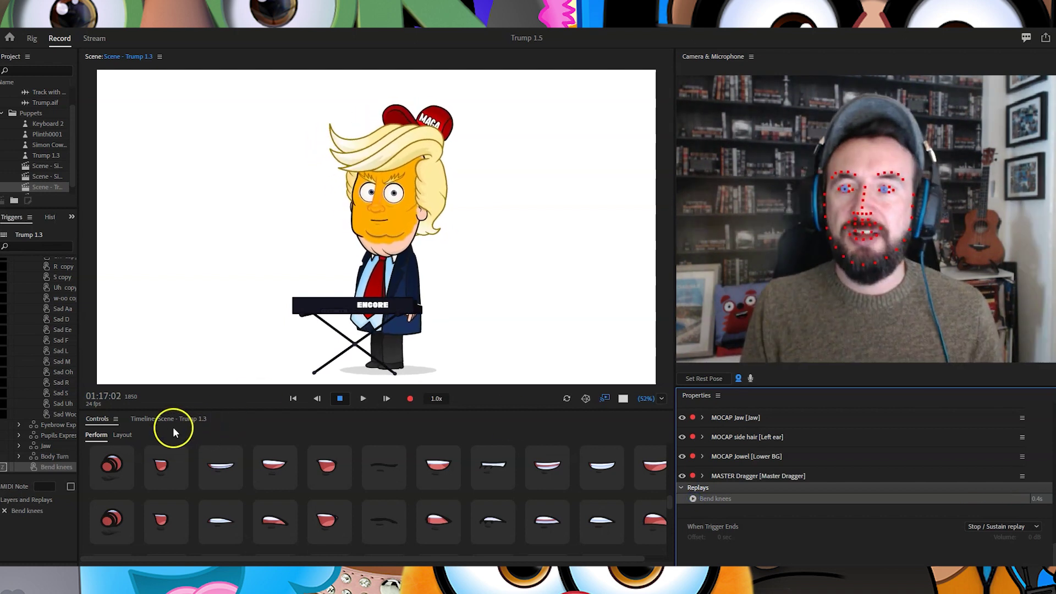
Switch the bottom panel to the Timeline showing the audio and puppet tracks.
{"action": "left_click", "coordinate": [170, 420]}
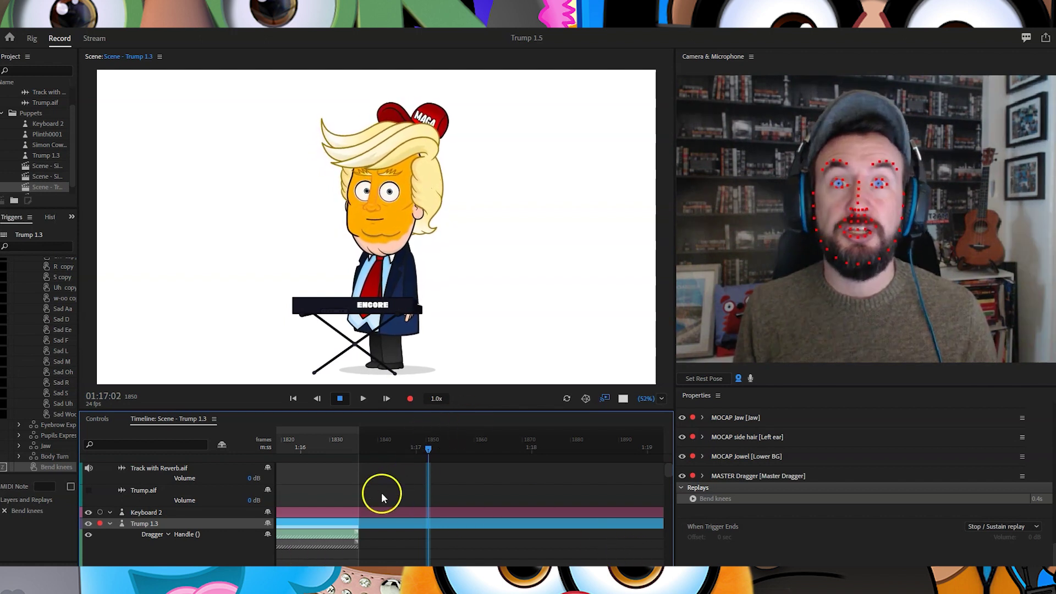
Scrub the playhead back to about 00:57:17 and drag the puppet's hand up into a wave.
{"action": "mouse_move", "coordinate": [428, 448]}
{"action": "left_mouse_down"}
{"action": "mouse_move", "coordinate": [167, 453]}
{"action": "mouse_move", "coordinate": [360, 451]}
{"action": "left_mouse_up"}
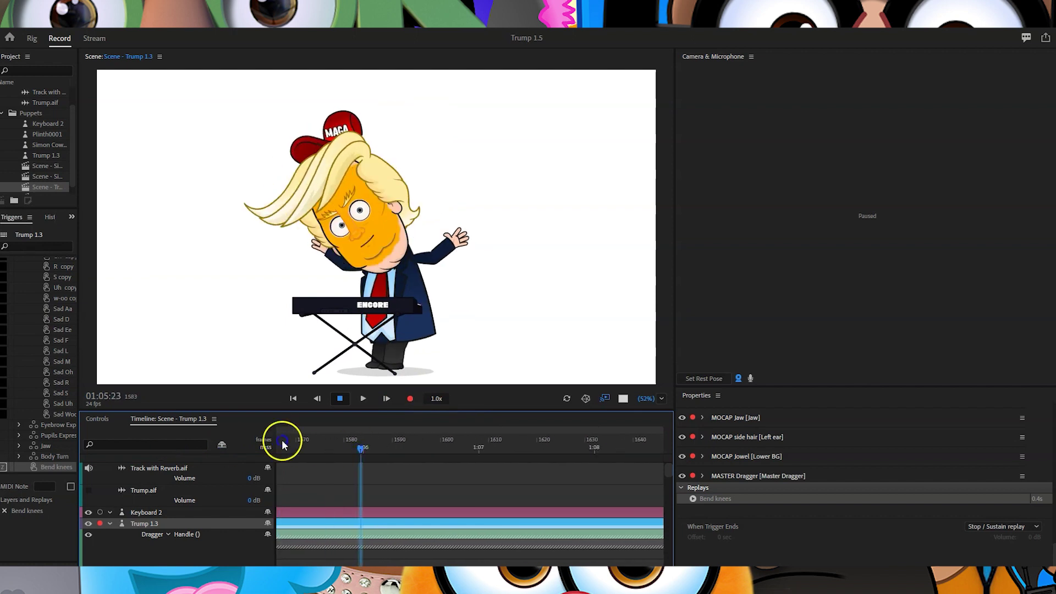
{"action": "mouse_move", "coordinate": [282, 445]}
{"action": "left_mouse_down"}
{"action": "mouse_move", "coordinate": [34, 449]}
{"action": "mouse_move", "coordinate": [298, 445]}
{"action": "left_mouse_up"}
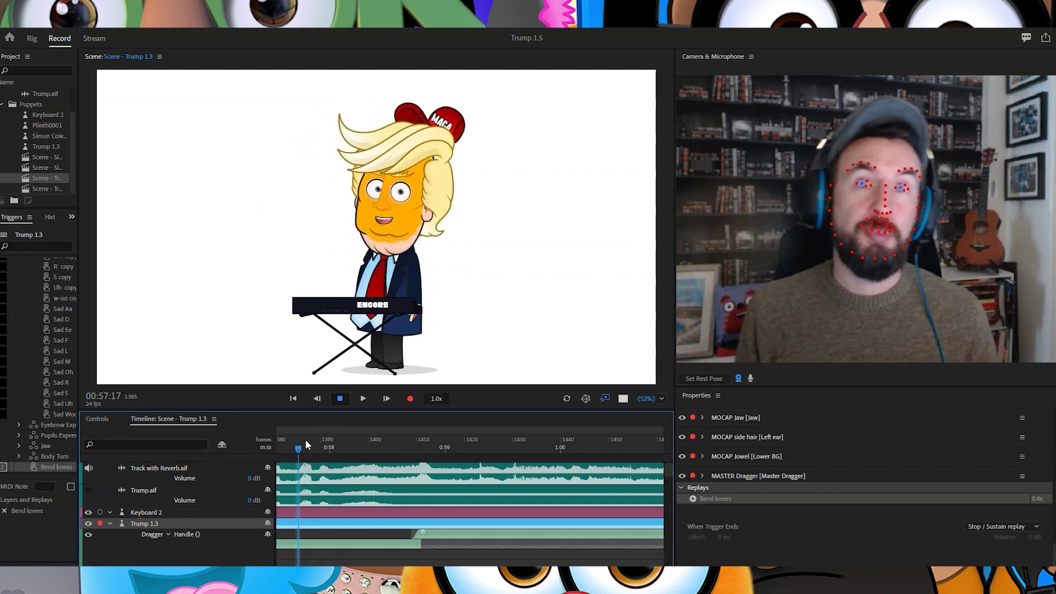
{"action": "left_click", "coordinate": [408, 312]}
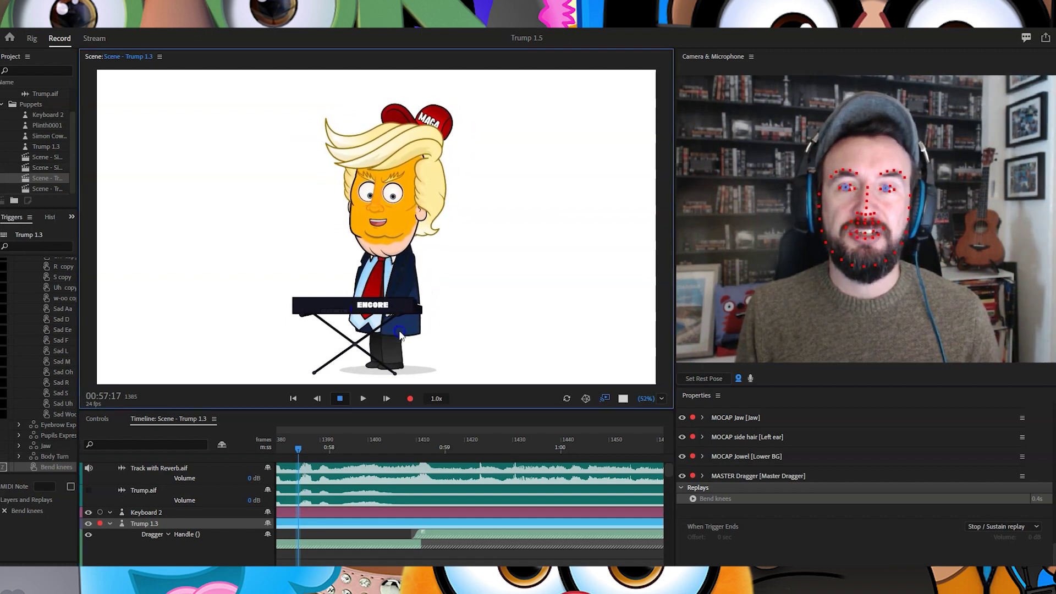
{"action": "left_click_drag", "start_coordinate": [493, 265], "coordinate": [384, 338]}
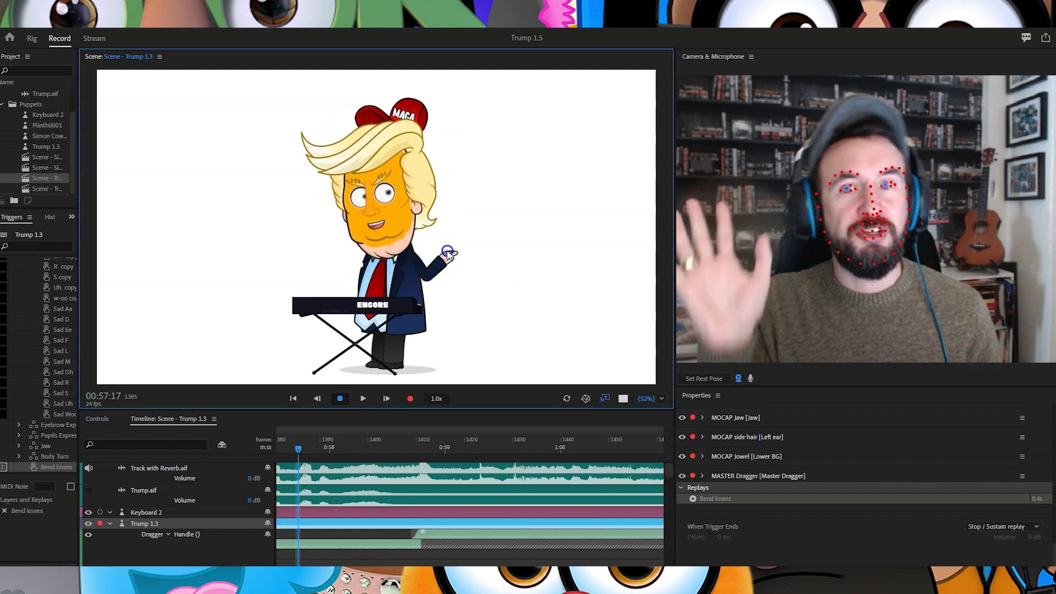